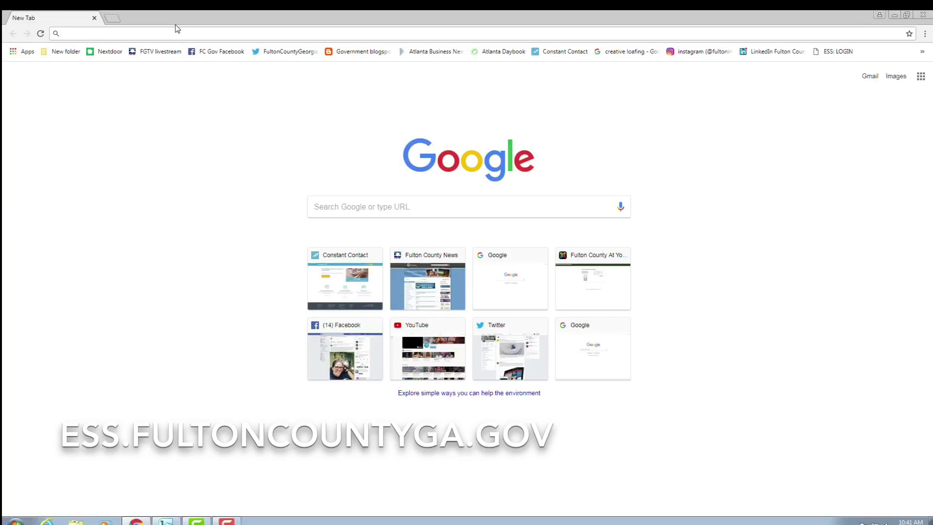
Log in to ess.fultoncountyga.gov with your user name and password
text(ess.fultoncountyga.gov/)
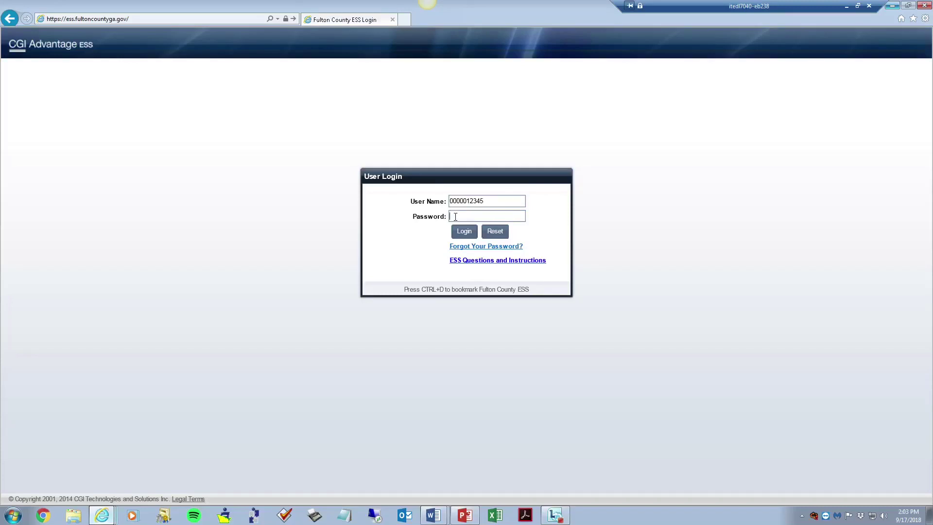
text(*****)
text(***)
click(461, 232)
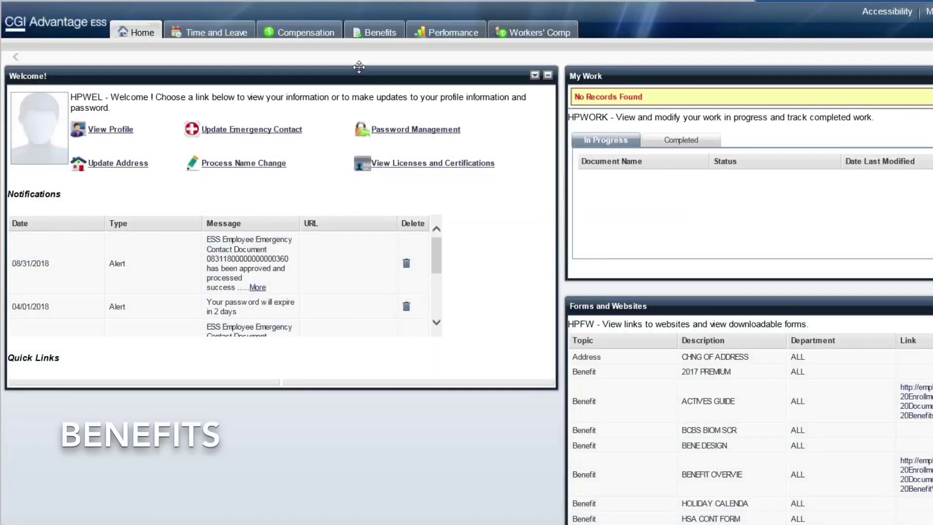
Start Open Enrollment in the Benefits Enrollment Wizard and continue with the enrollment
click(384, 42)
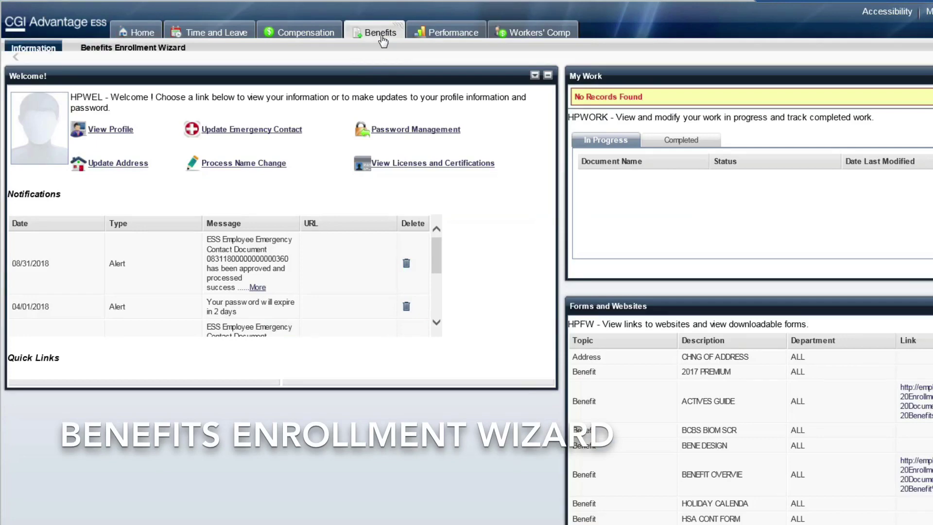
click(174, 55)
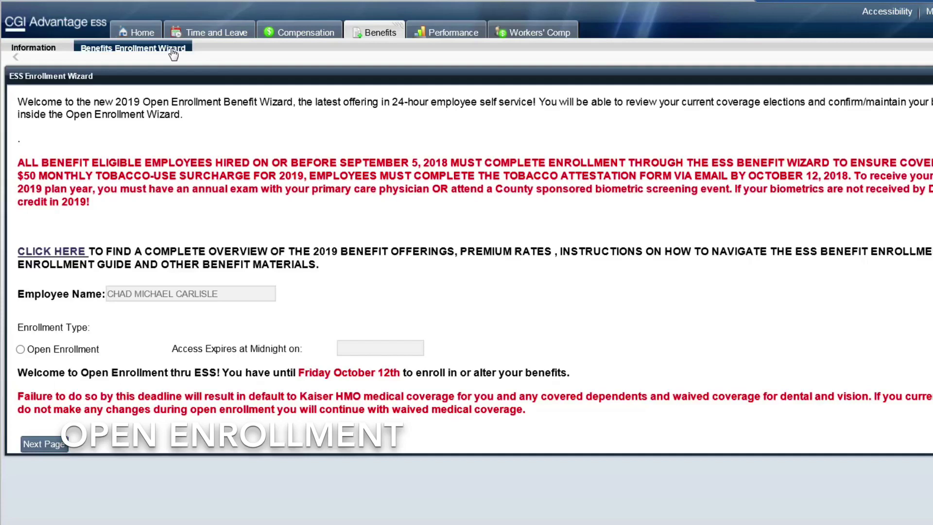
click(20, 349)
click(38, 445)
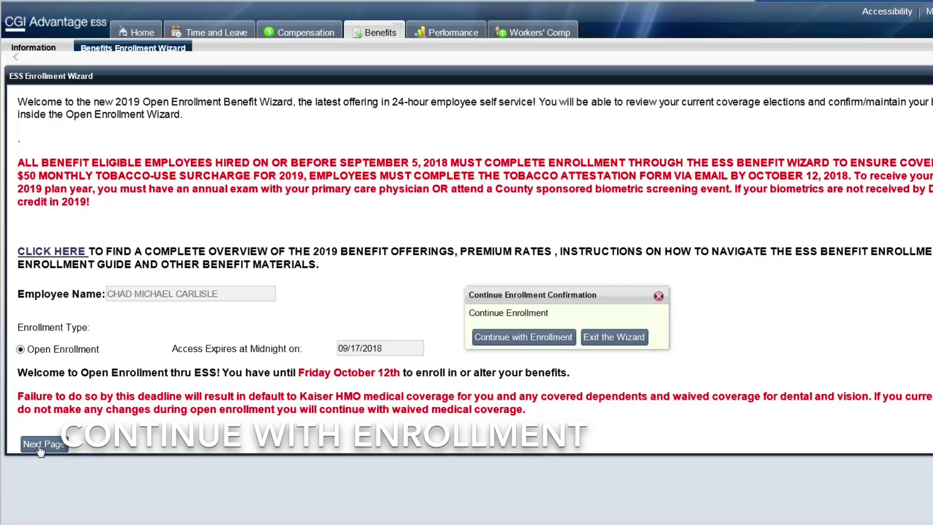
click(526, 347)
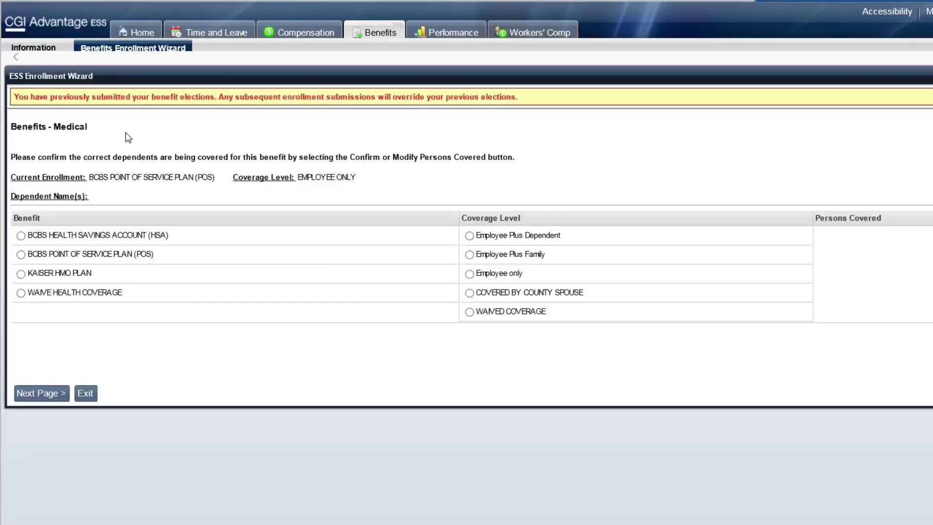
Pick the BCBS Point of Service plan at Employee Plus Dependent and review persons covered
click(21, 255)
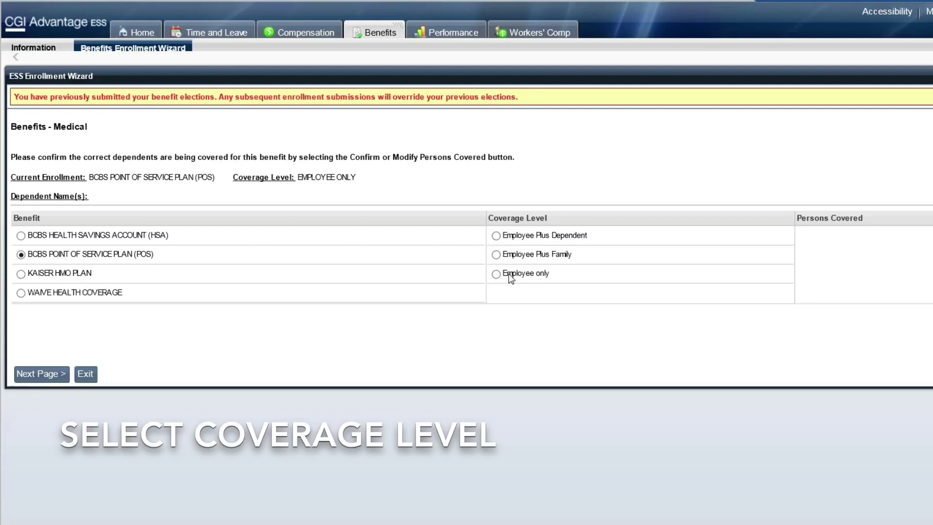
click(497, 236)
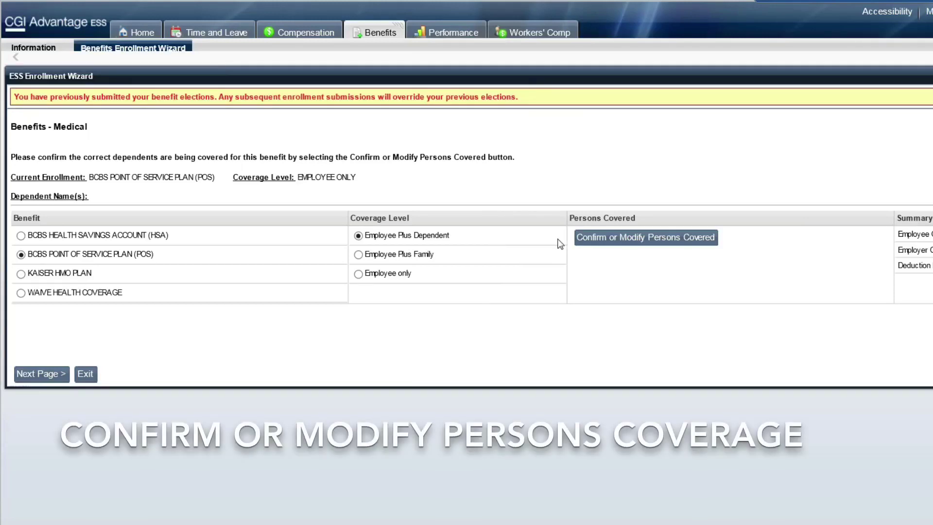
click(598, 238)
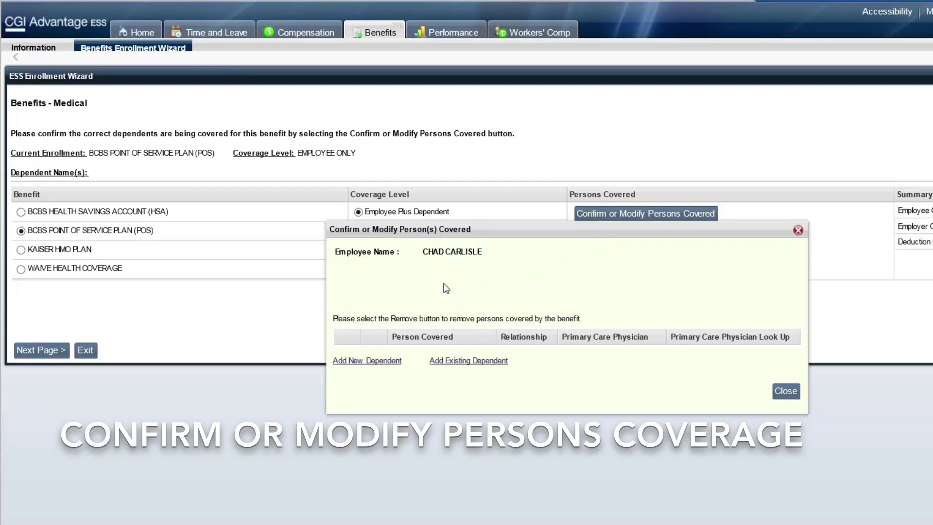
Enter new dependent Jane Doe, born 08/27/2018, female, relationship Daughter
click(384, 362)
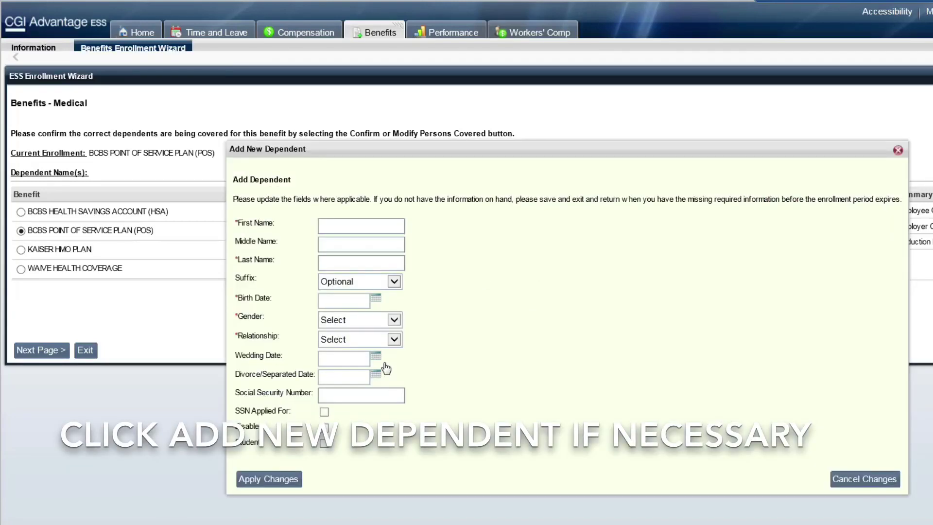
click(365, 224)
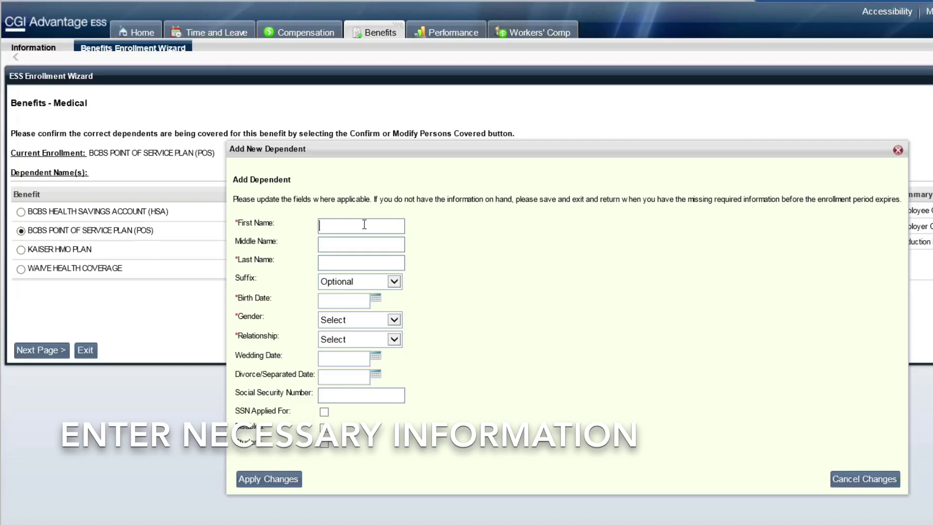
text(JANE)
key(Tab)
key(Tab)
text(DOE)
click(377, 299)
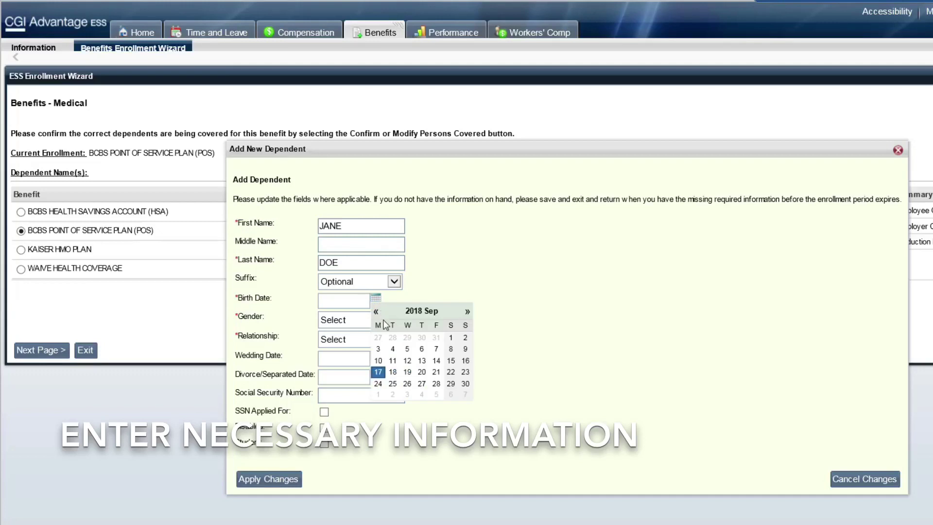
click(378, 337)
click(394, 320)
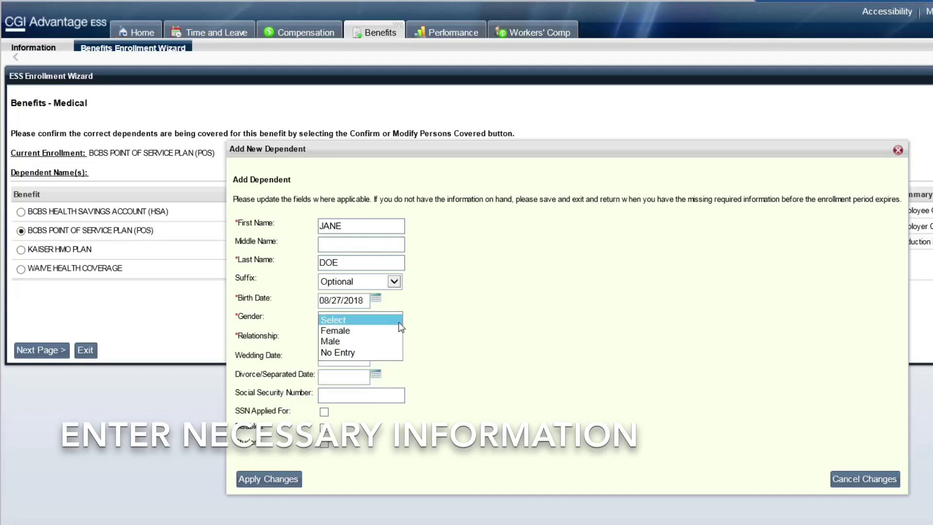
click(395, 331)
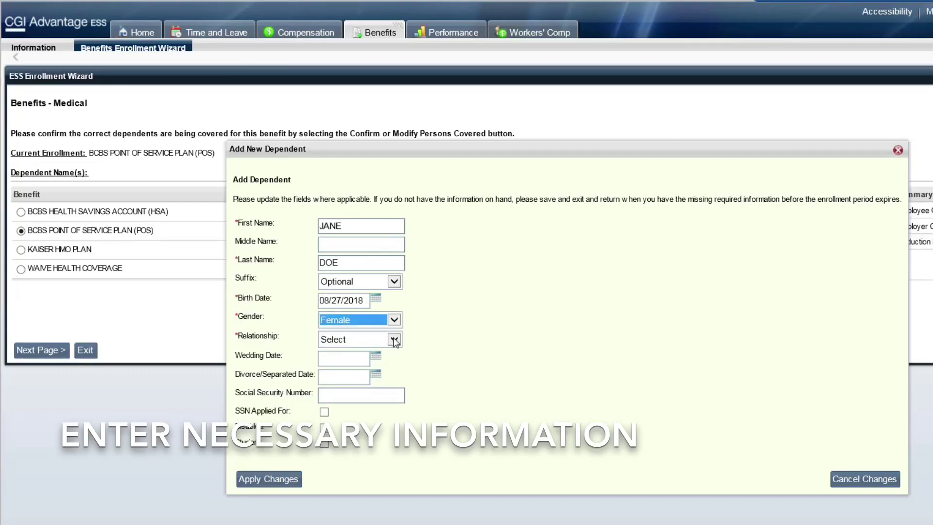
click(394, 339)
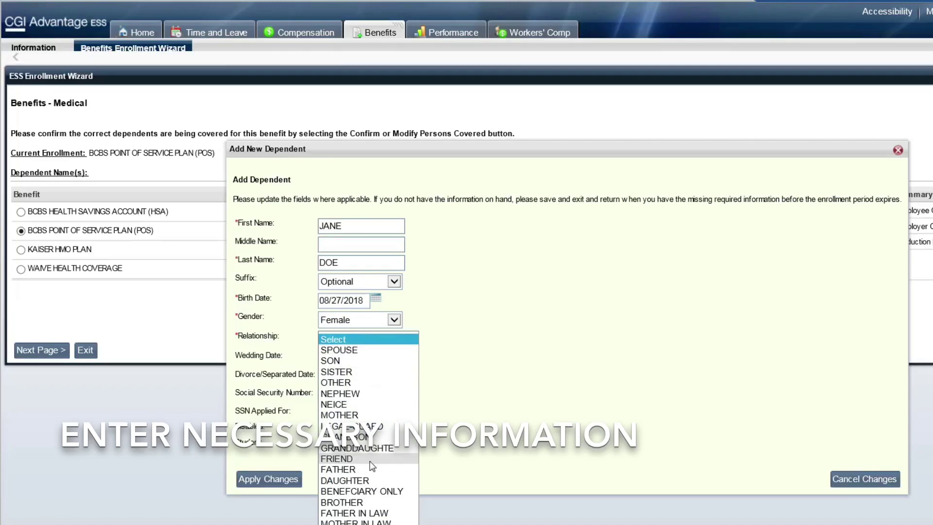
click(368, 480)
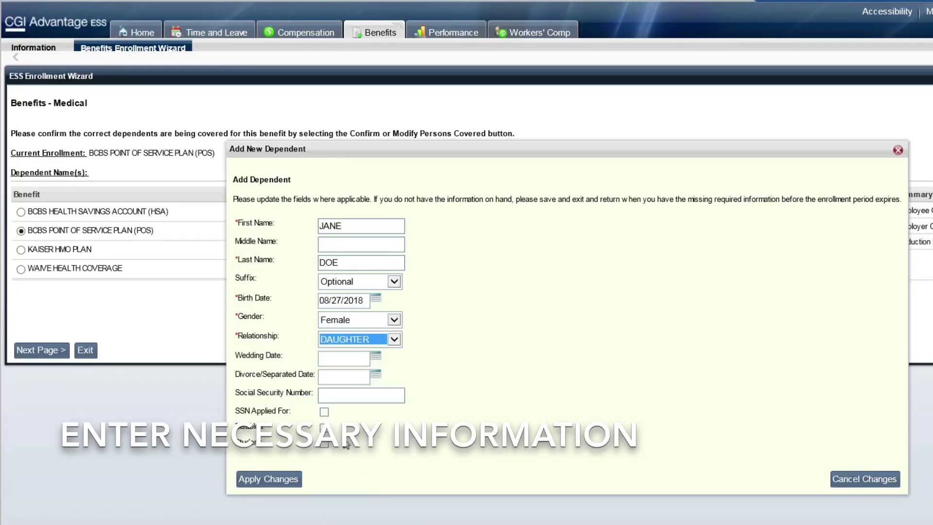
Enter and correct the dependent's SSN, then save the dependent to medical coverage
click(336, 395)
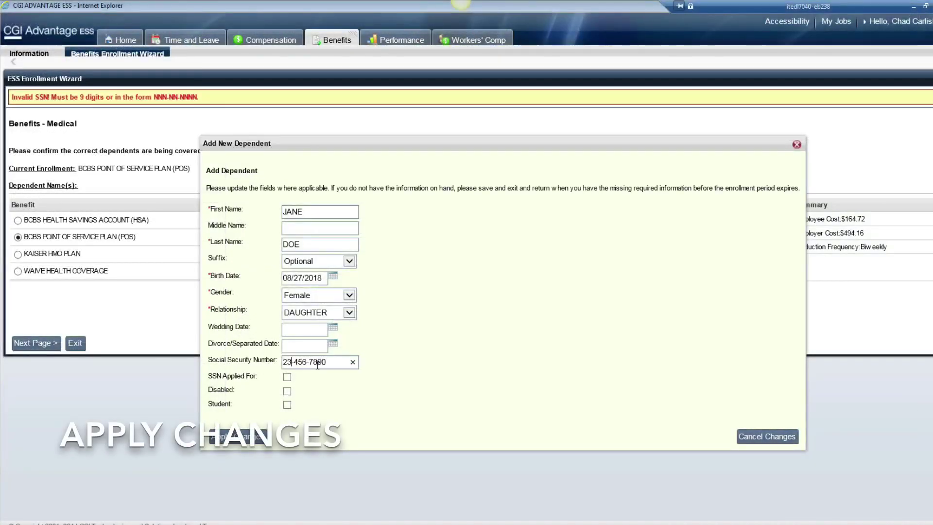
key(Delete)
key(Right)
text(-)
click(258, 439)
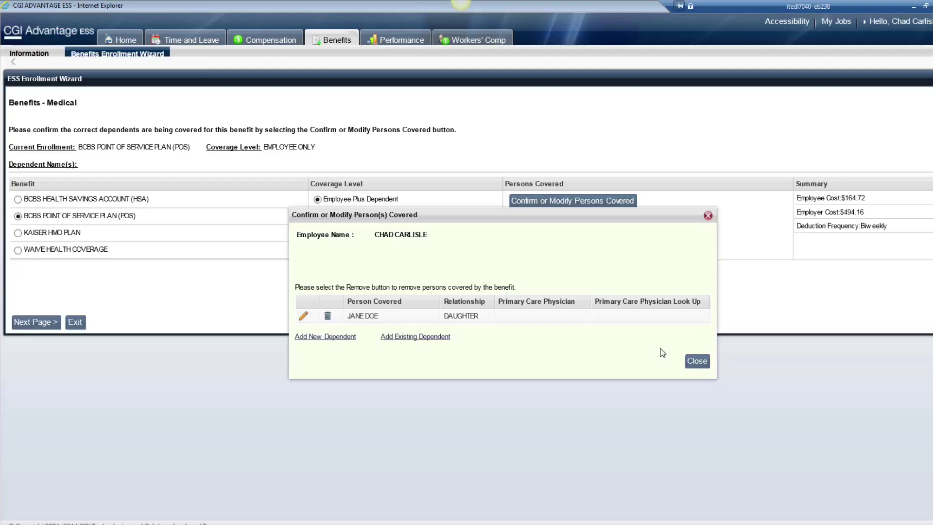
click(697, 363)
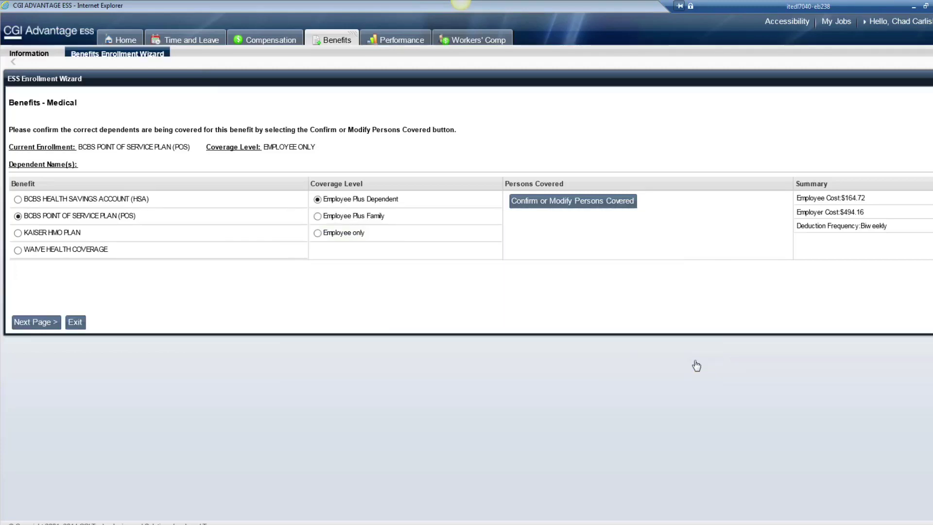
Choose Dental PPO at Employee Plus Dependent and add the existing daughter to its coverage
click(42, 328)
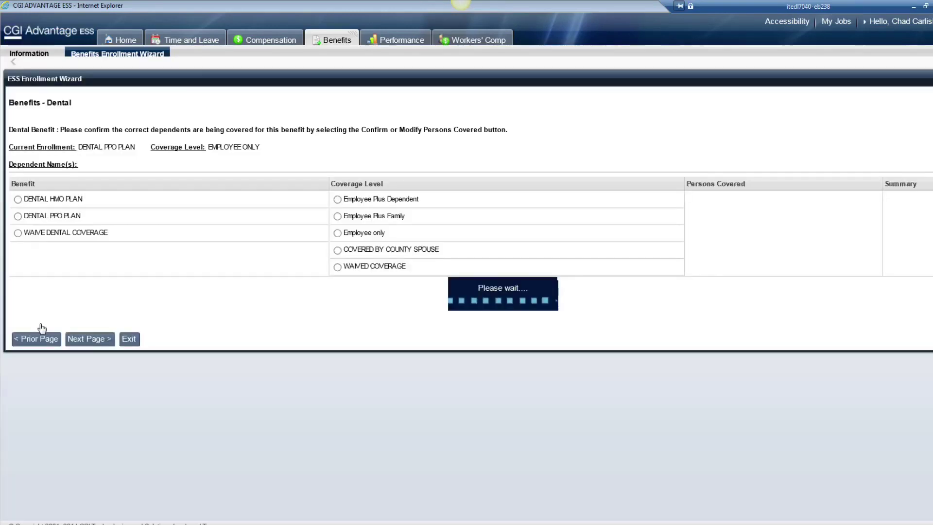
click(18, 216)
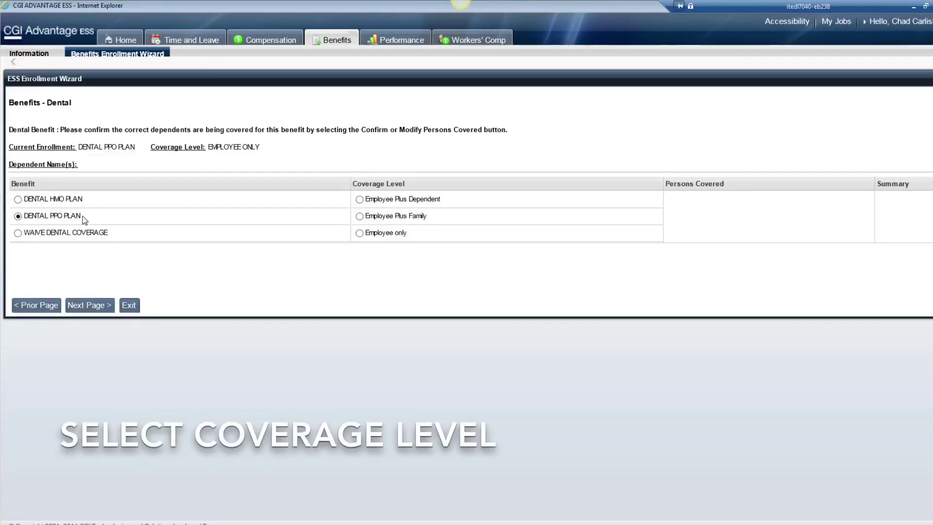
click(359, 200)
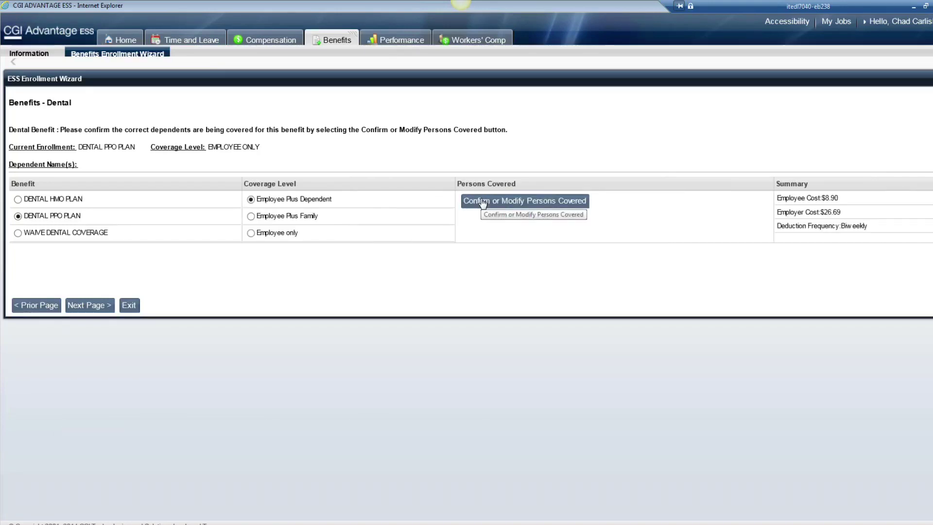
click(482, 203)
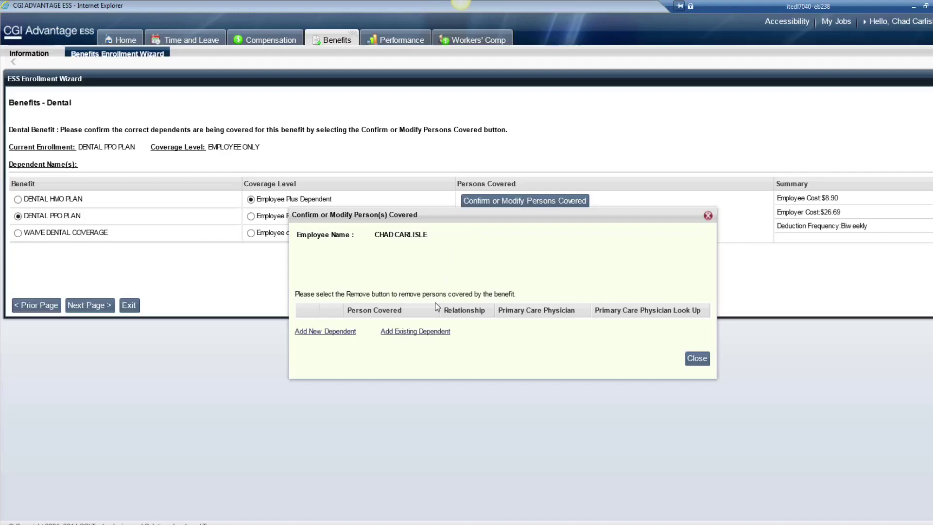
click(431, 336)
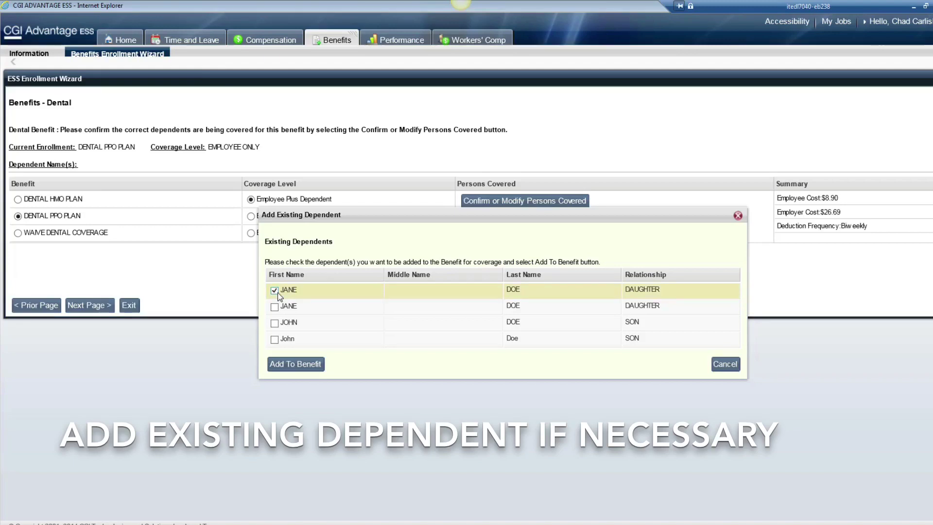
click(293, 365)
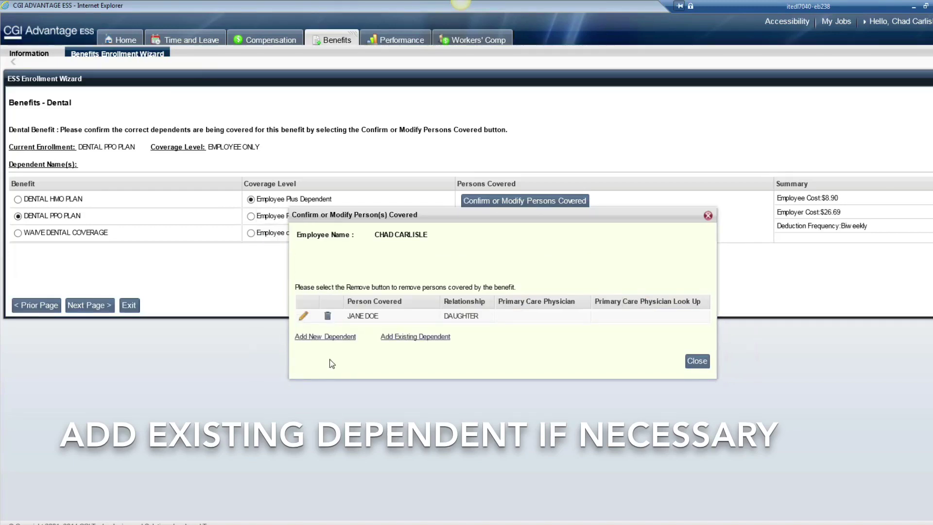
click(695, 362)
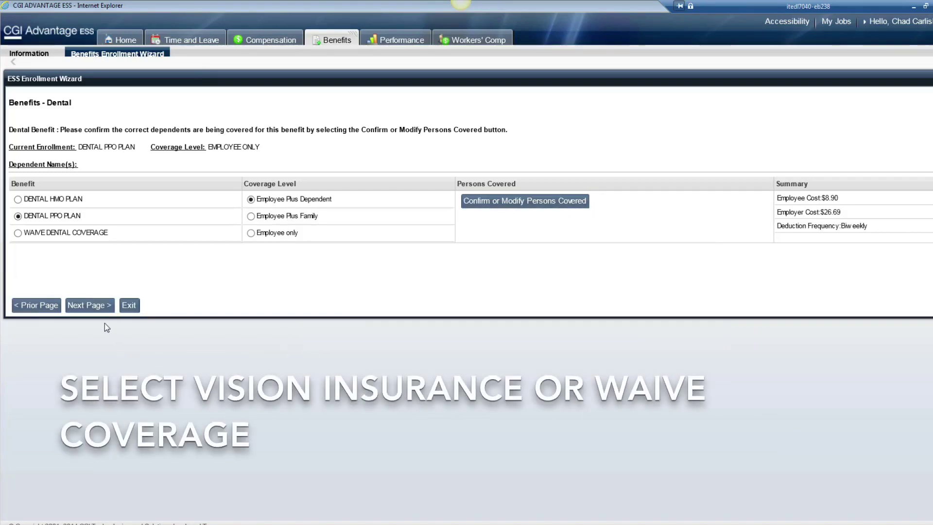
Select Vision Insurance at the Employee Vision coverage level
click(99, 311)
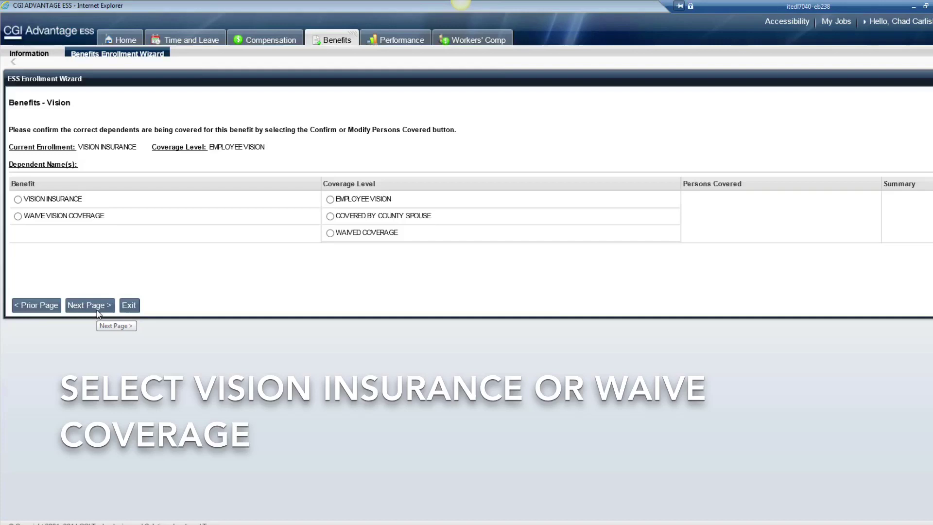
click(19, 200)
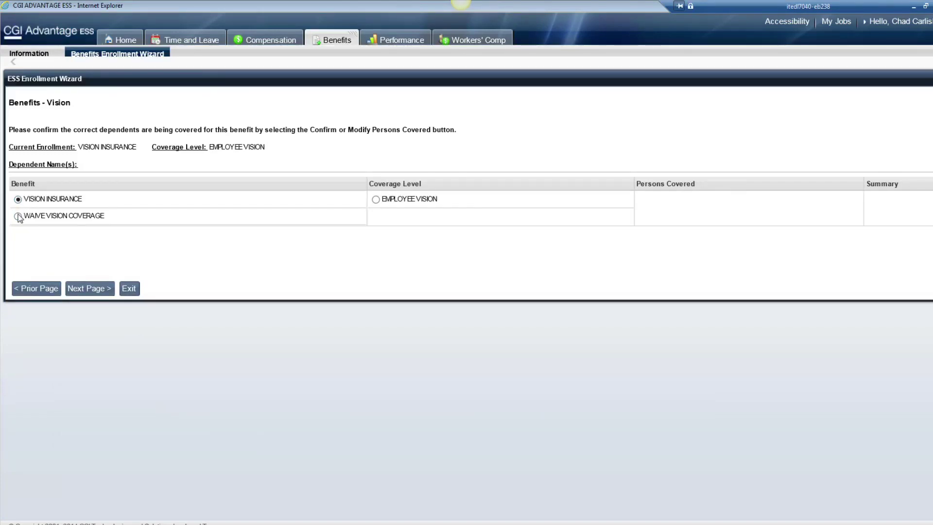
click(19, 216)
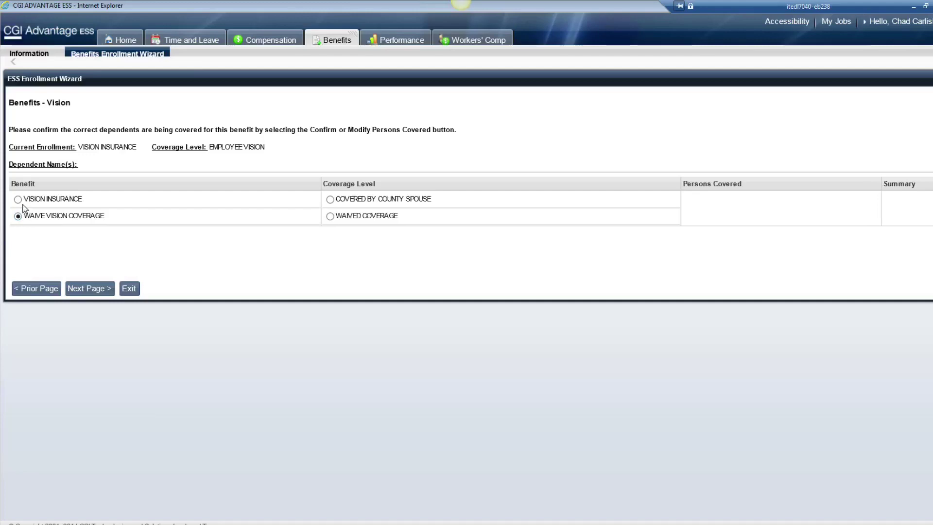
click(18, 200)
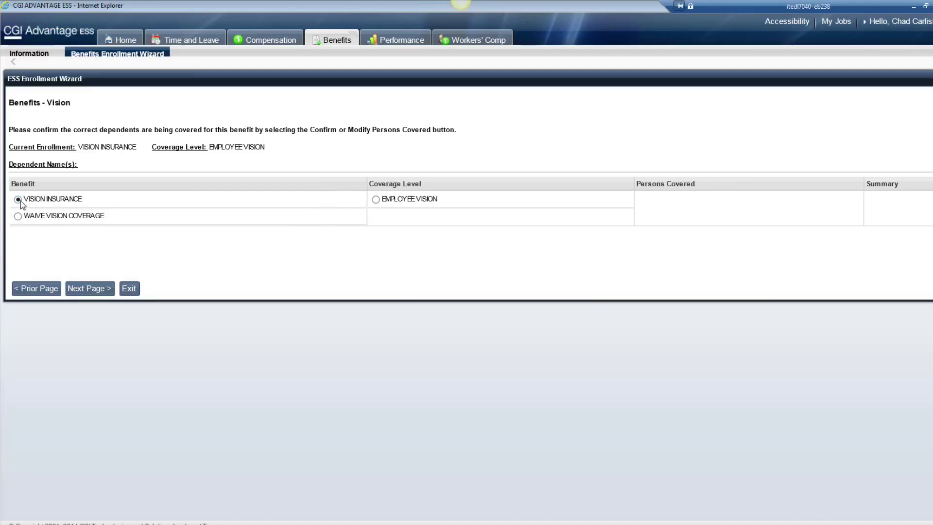
click(380, 201)
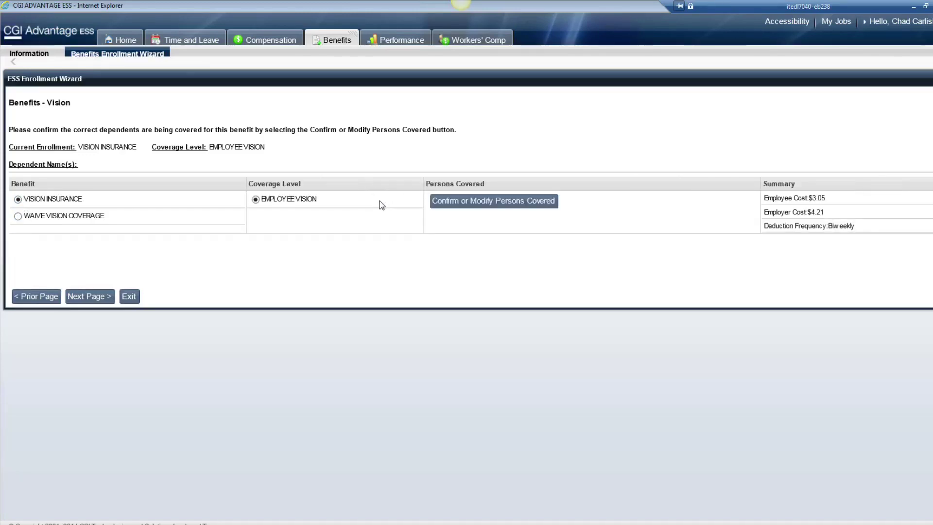
Add all four existing dependents, two daughters and two sons, to vision coverage
click(455, 205)
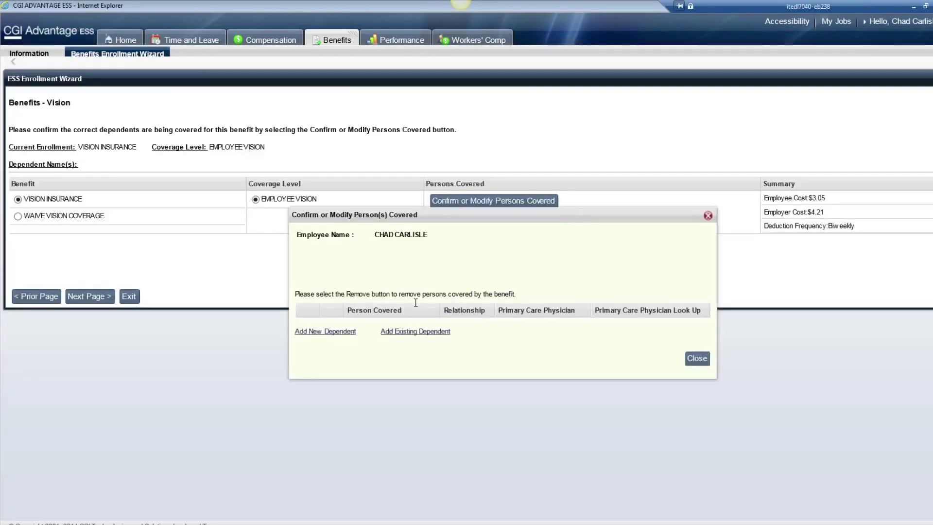
click(411, 333)
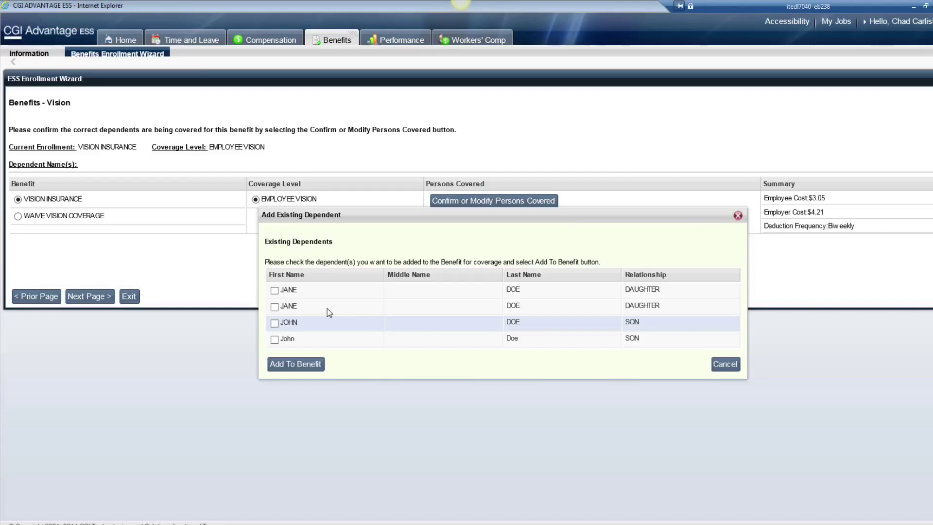
click(275, 290)
click(274, 307)
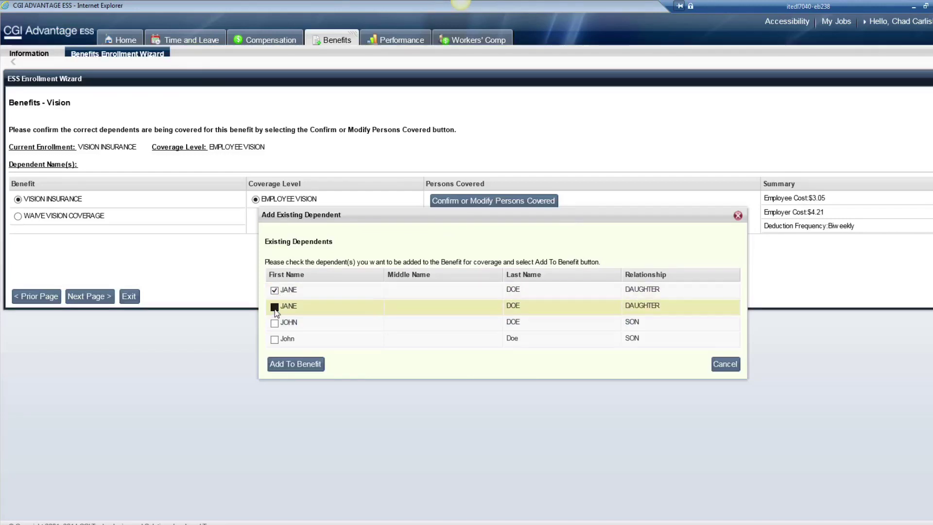
click(274, 324)
click(274, 340)
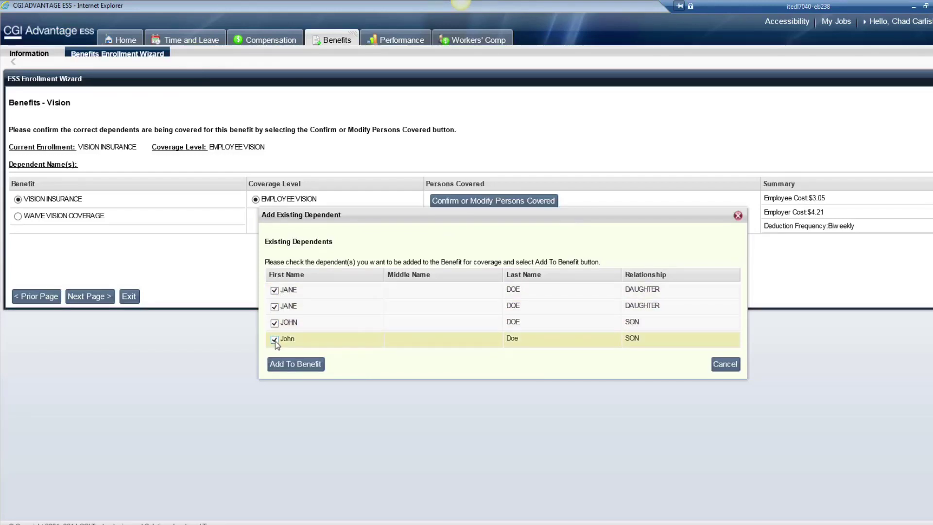
click(294, 364)
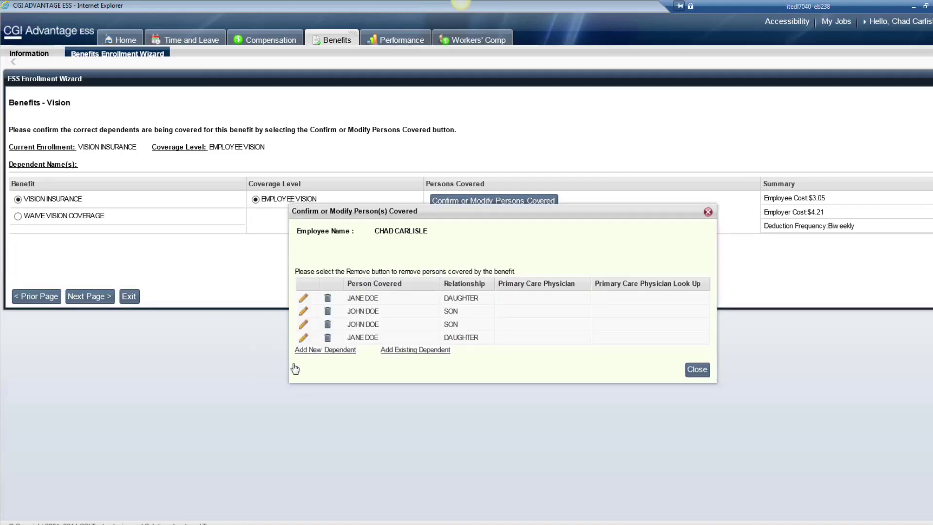
click(695, 370)
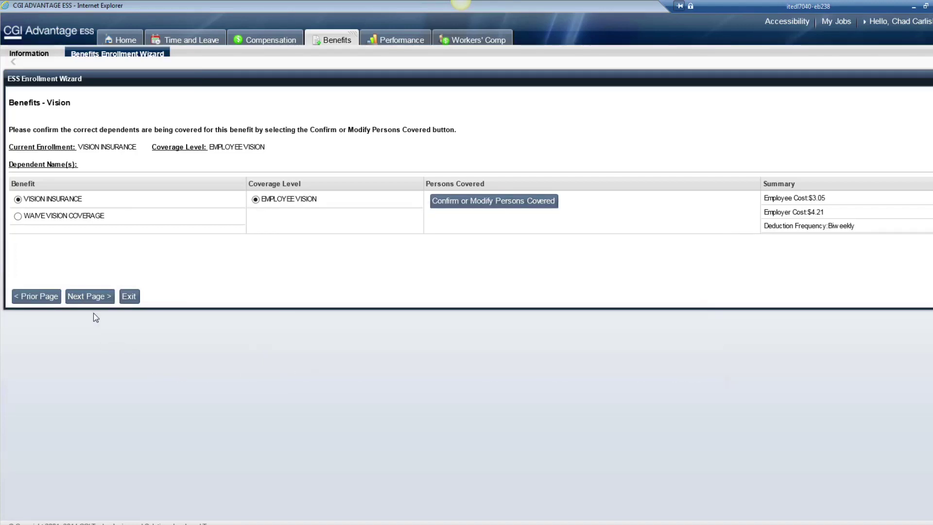
Select Basic Life with Life Basic Employee Paid coverage and calculate its $0.78 cost
click(91, 297)
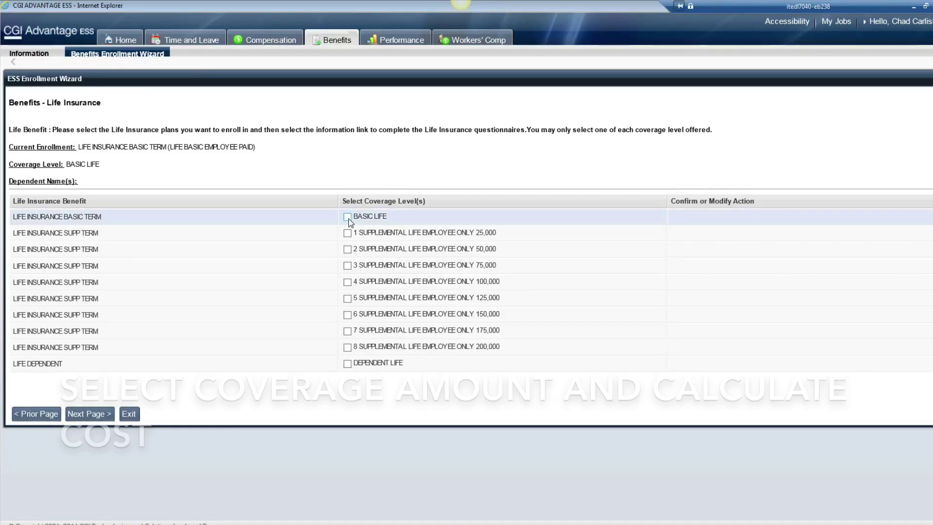
click(348, 217)
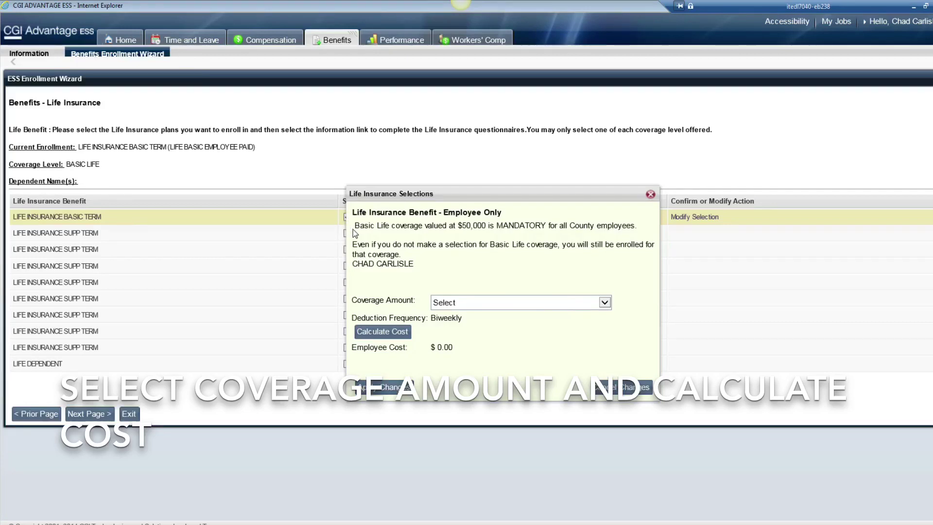
click(485, 306)
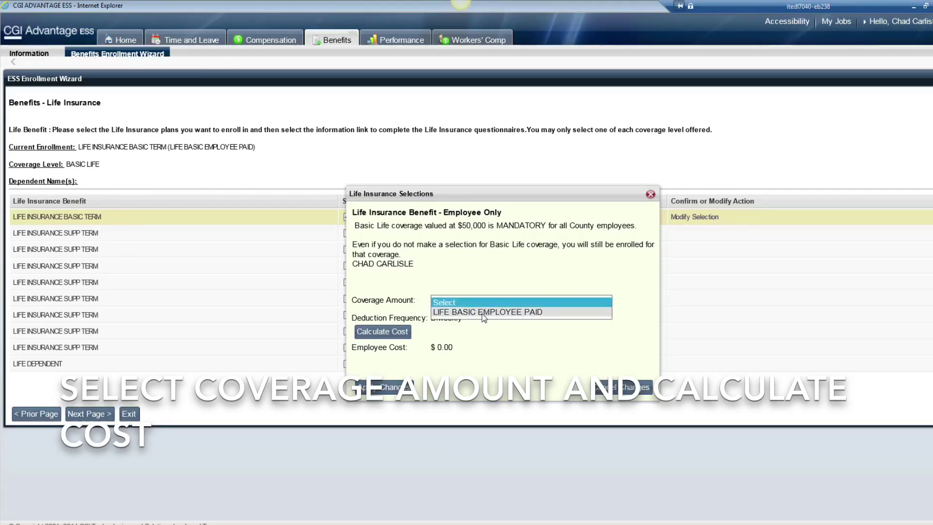
click(484, 312)
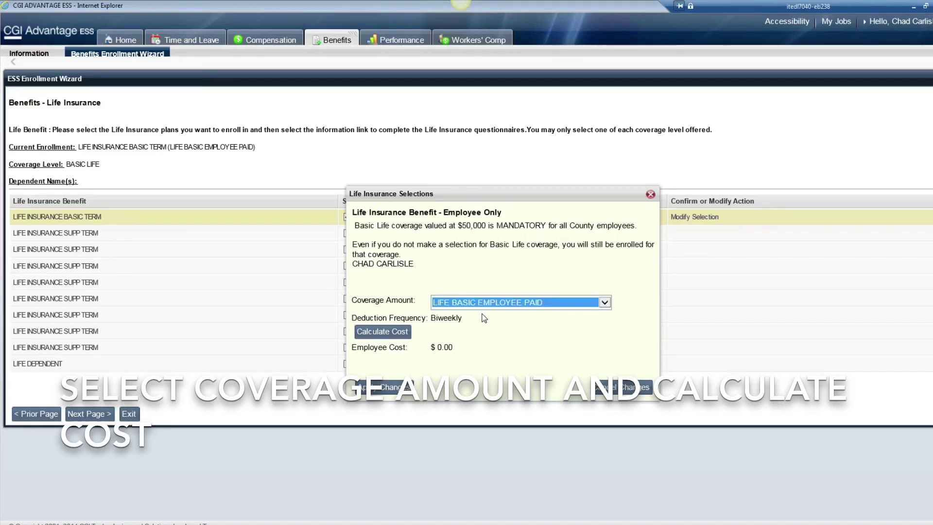
click(389, 334)
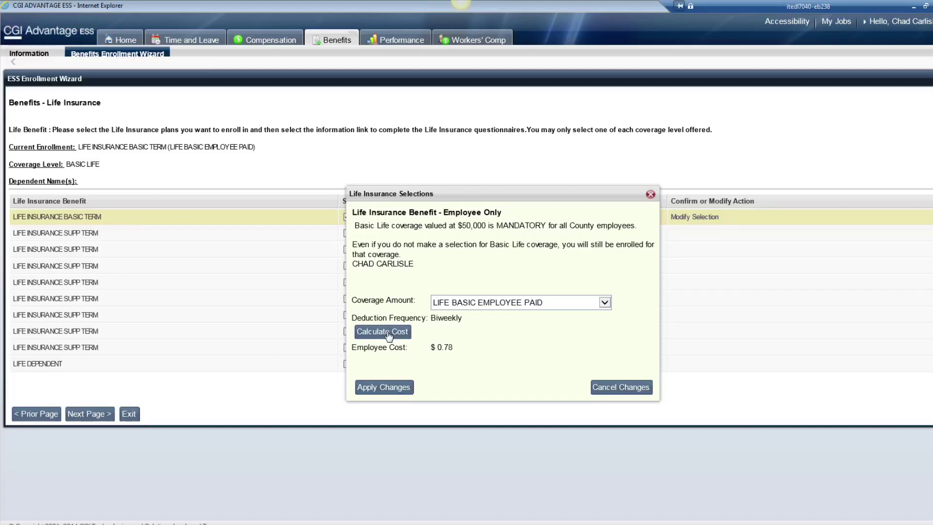
Apply Basic Life, then add Supplemental Life 150,000 (LIFE INSURANCE SUPP 150) costing $22.50
click(382, 387)
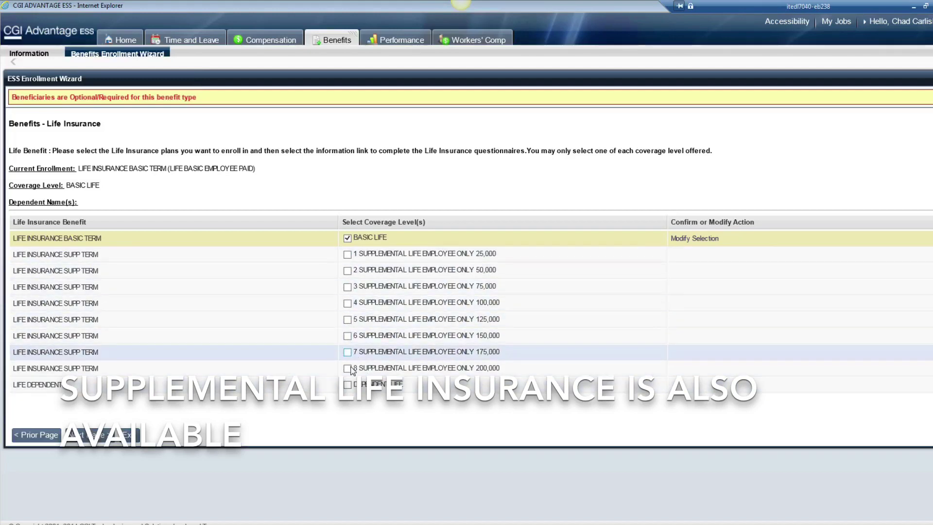
click(348, 336)
click(459, 315)
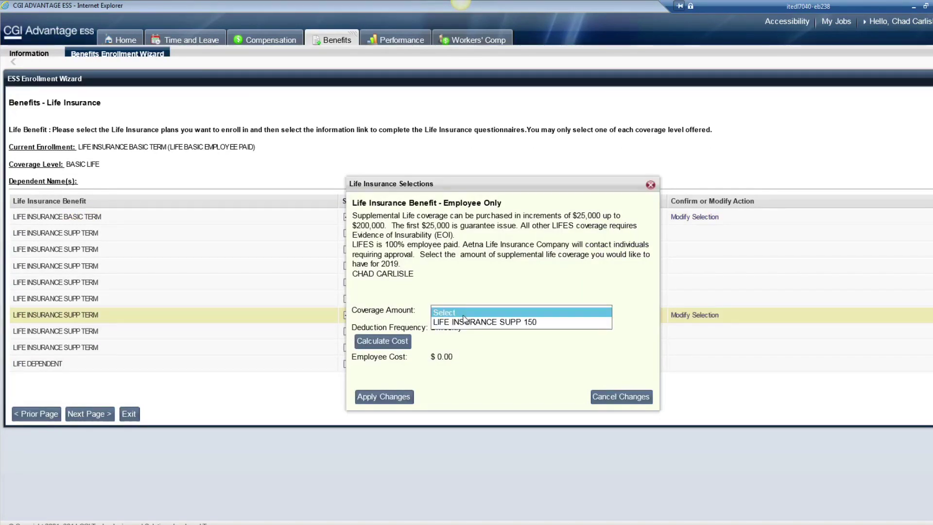
click(465, 323)
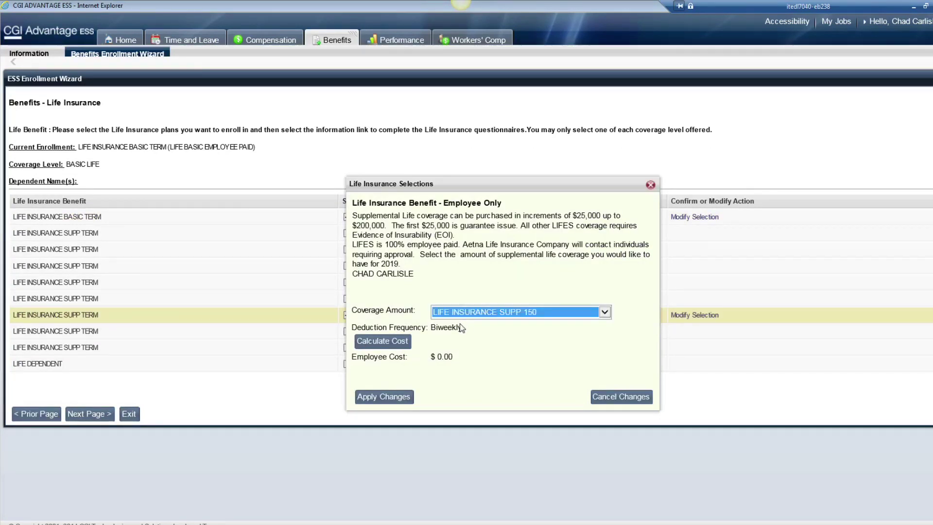
click(393, 344)
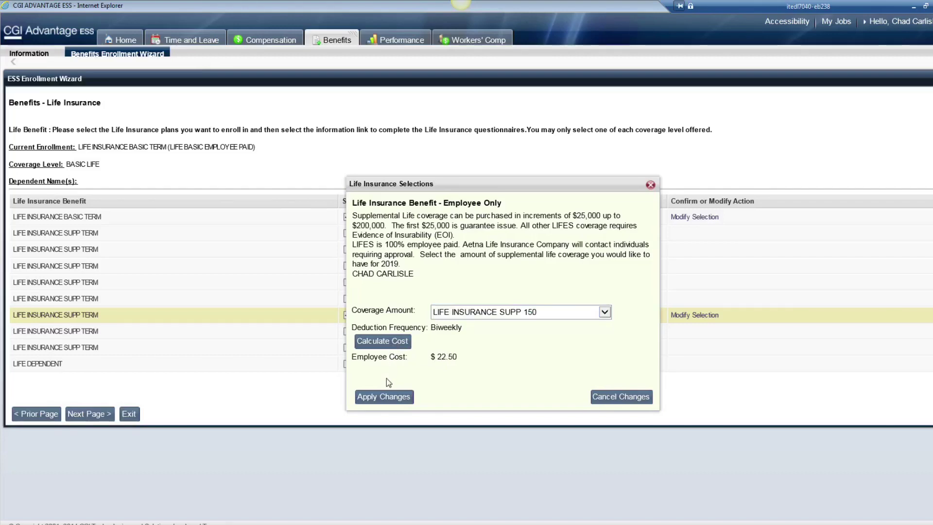
click(384, 397)
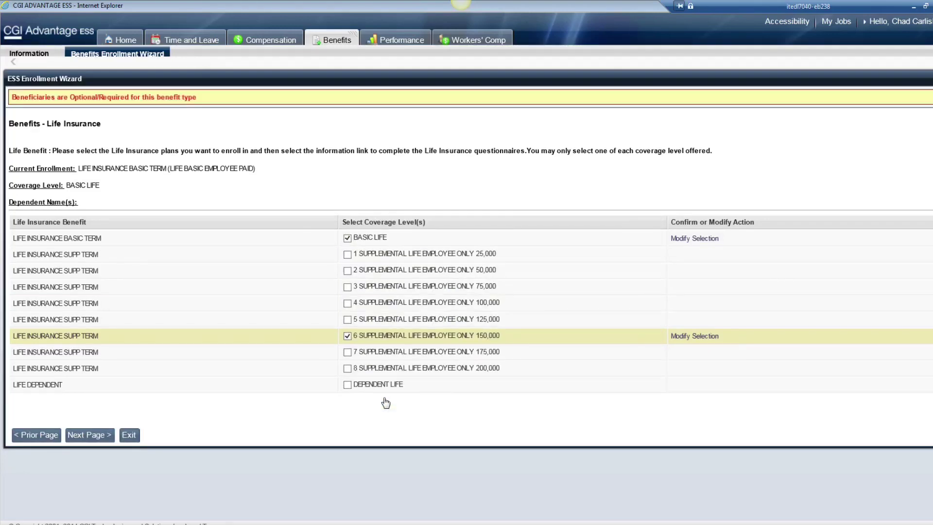
Continue from Life Insurance to the Personal Deductions page
click(87, 437)
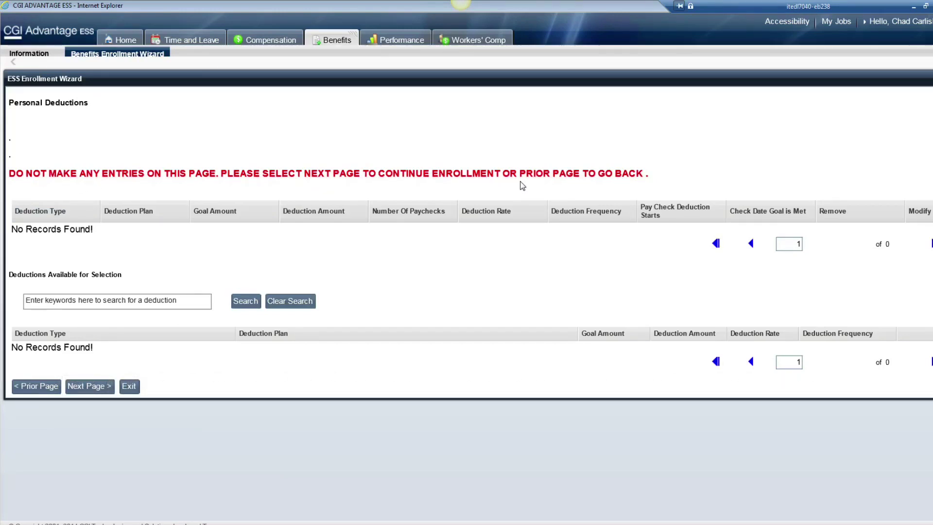
click(89, 387)
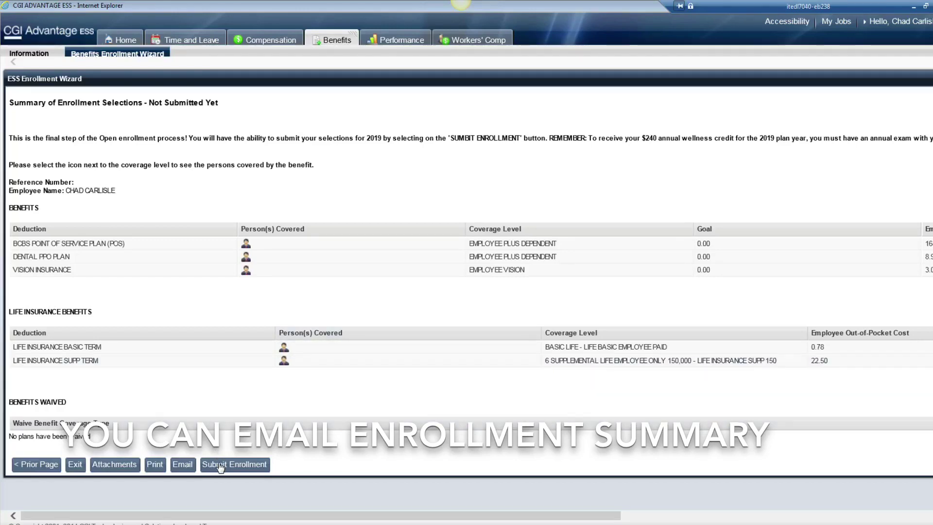
click(183, 466)
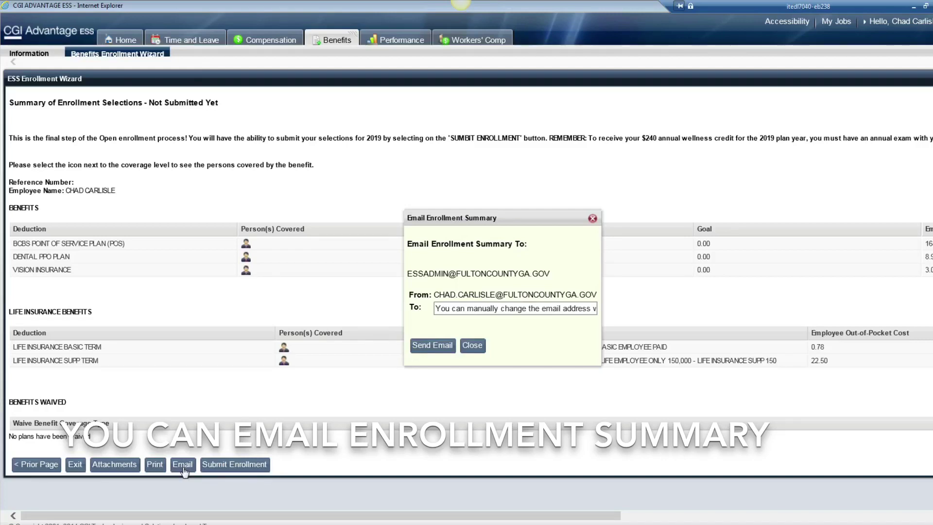
click(501, 311)
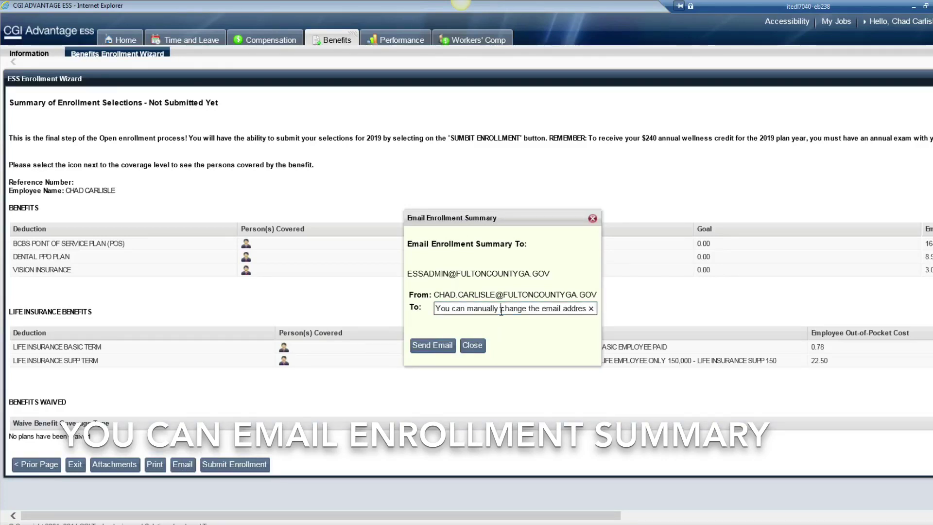
click(591, 309)
click(559, 311)
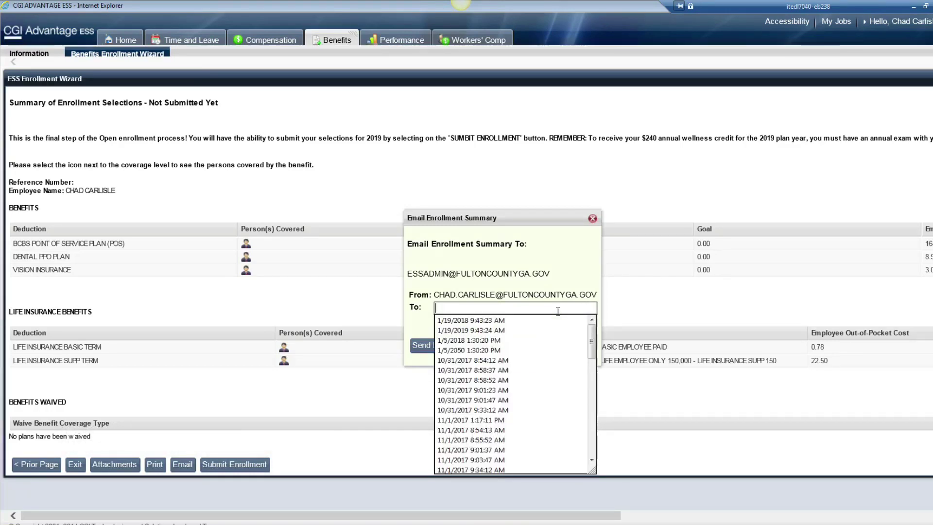
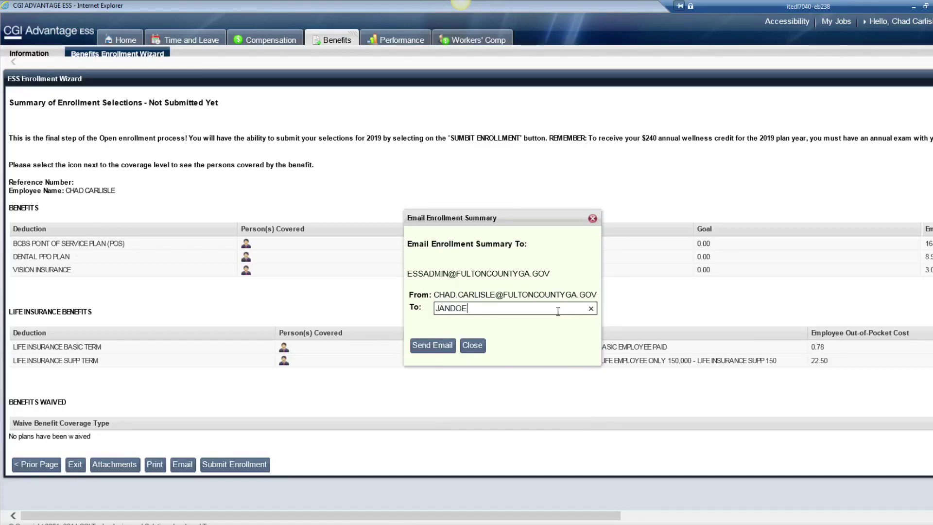
Dismiss the email summary dialog, then submit the enrollment and confirm the submission
click(472, 346)
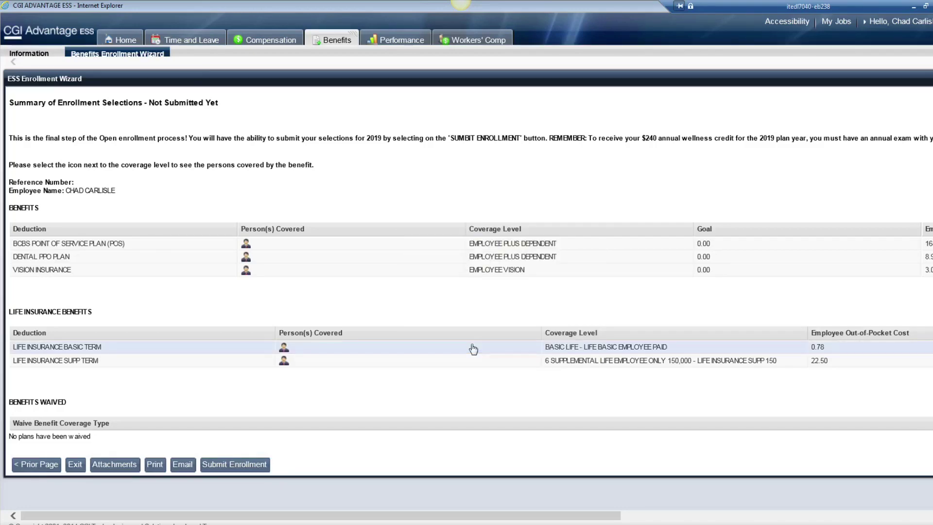
click(232, 467)
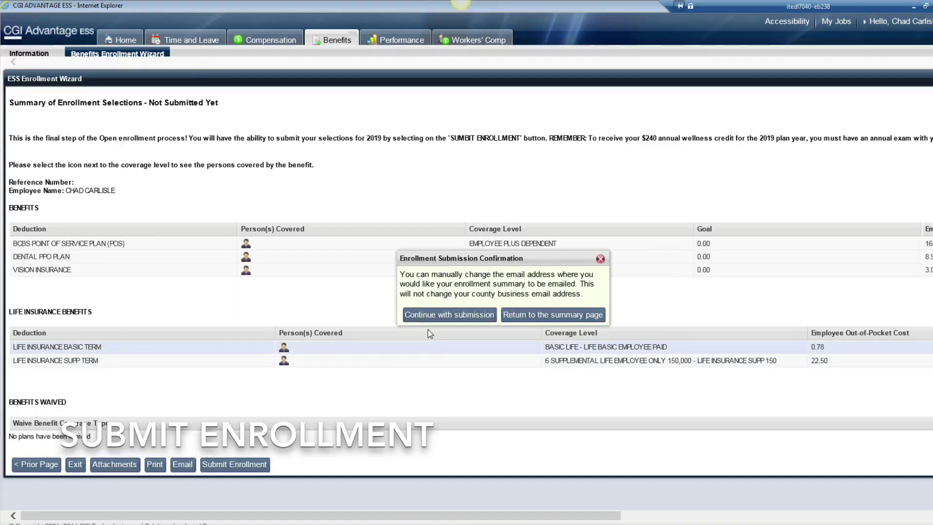
click(440, 320)
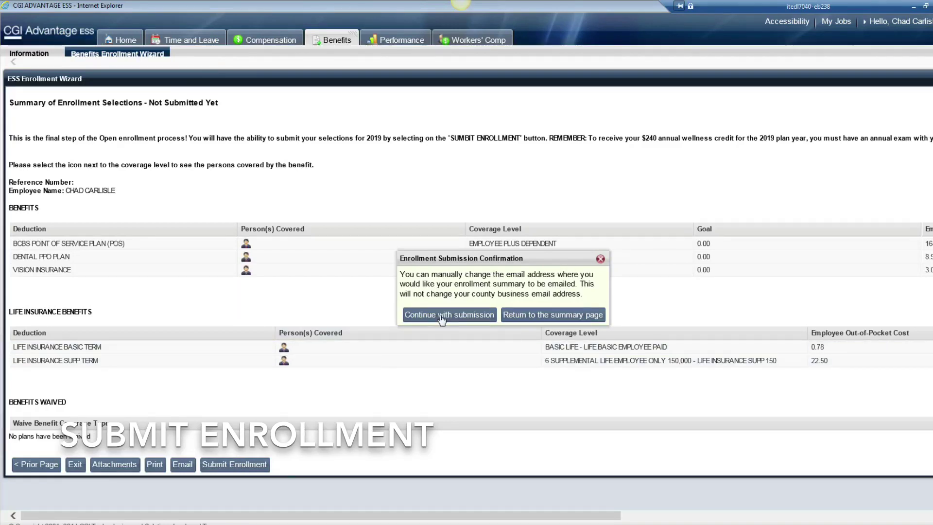